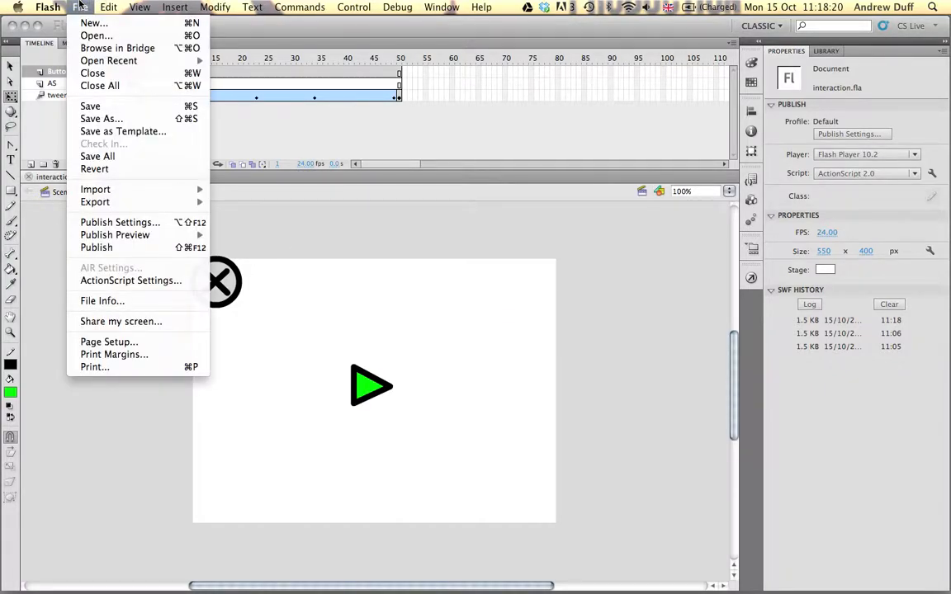
Examine the document formats offered for saving interaction.fla under another name, without saving a copy.
click(99, 118)
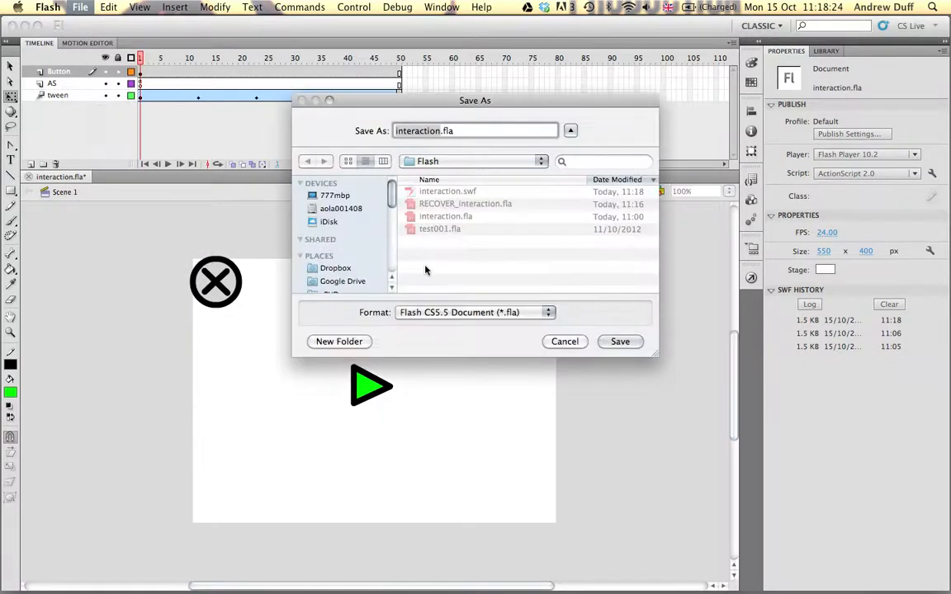
click(477, 312)
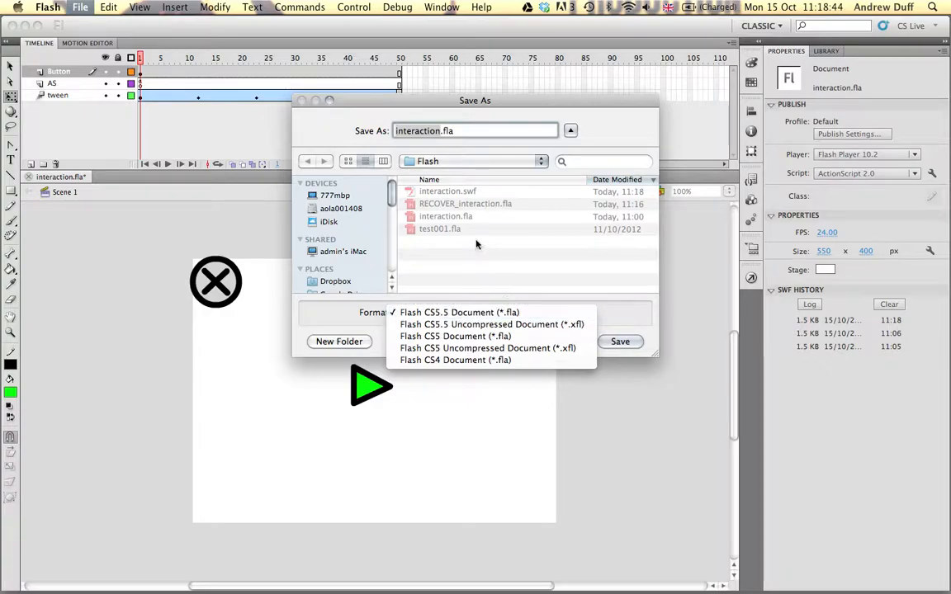
click(613, 316)
click(568, 341)
Open the publish settings of interaction.fla and examine the Flash Player versions offered as the target for the Flash (.swf) output.
click(80, 7)
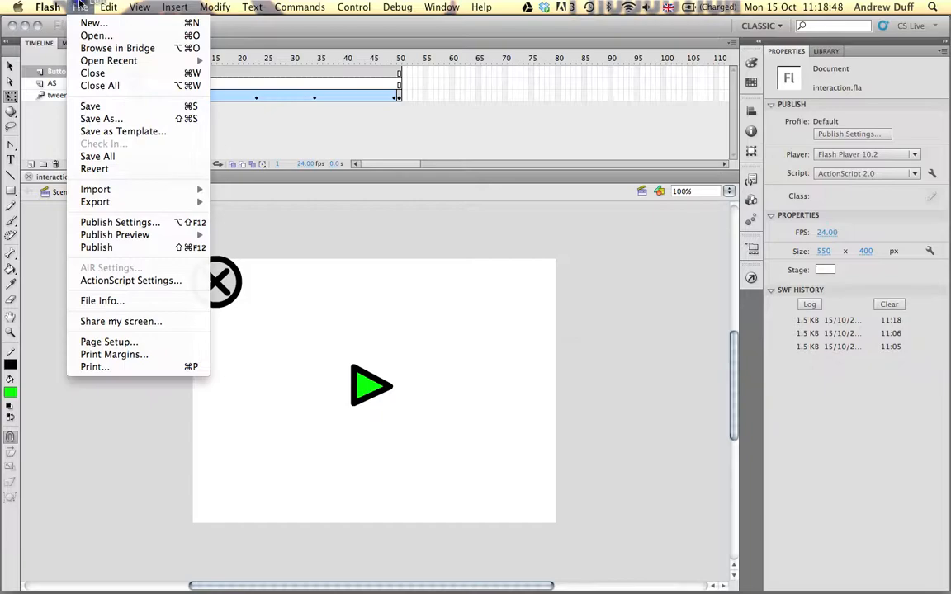
click(116, 222)
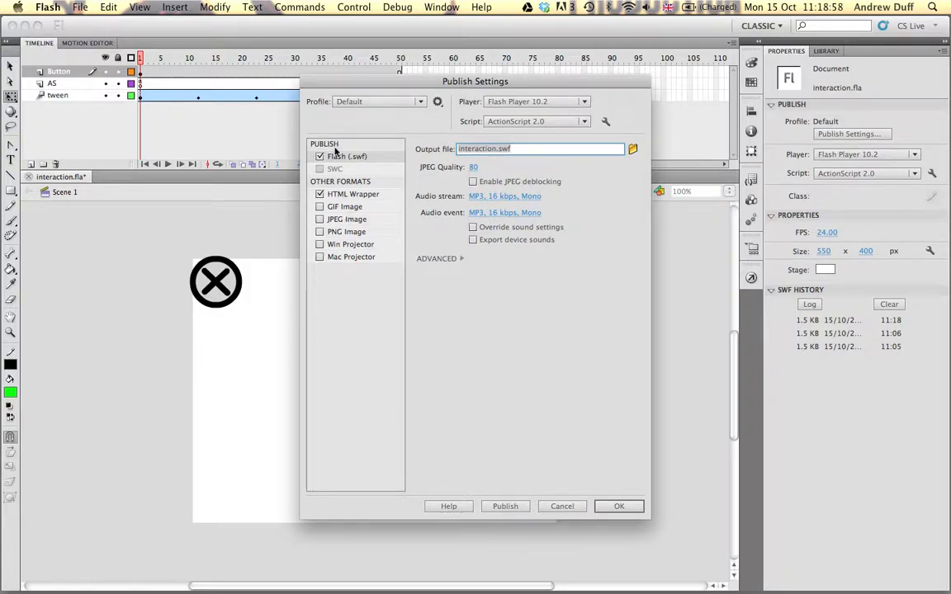
click(336, 160)
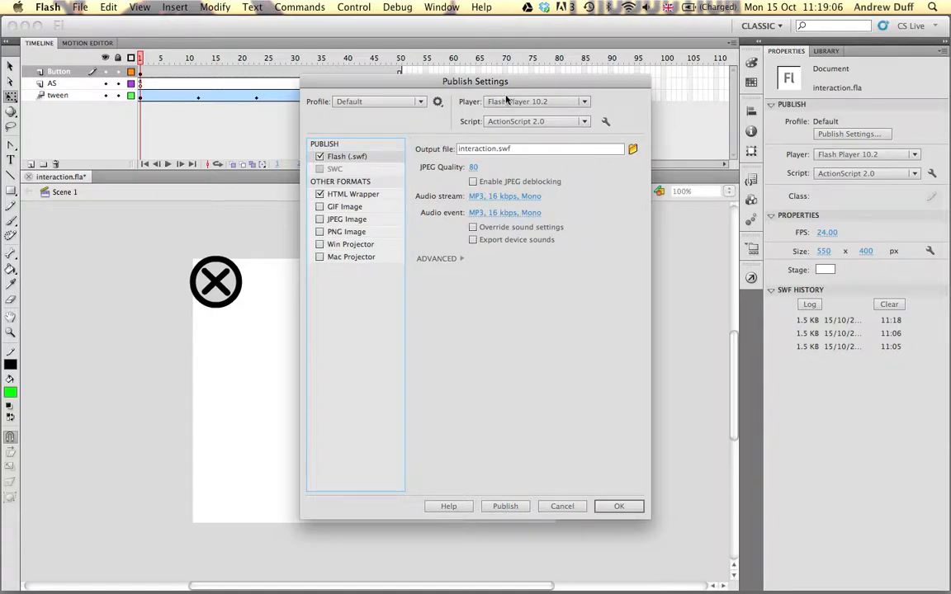
click(560, 103)
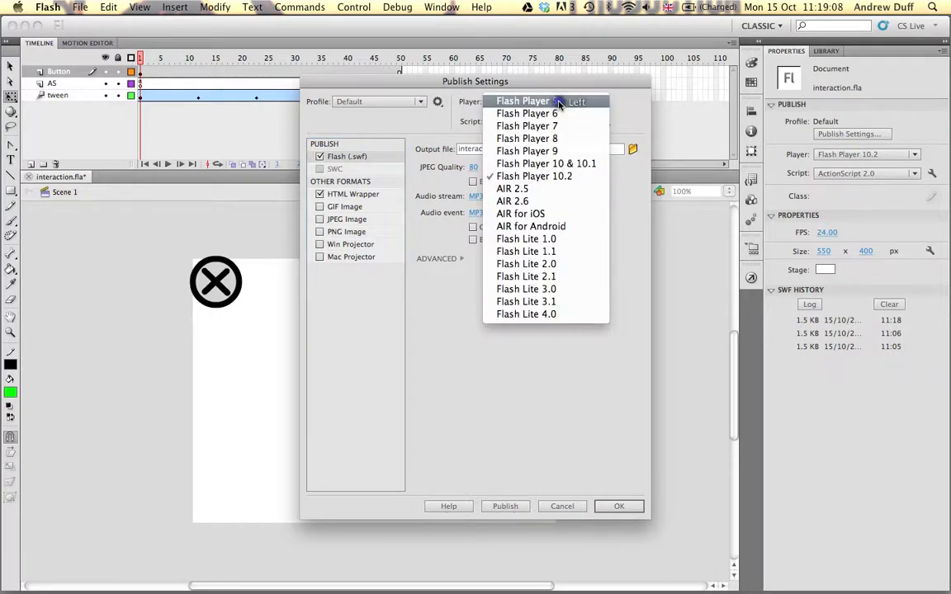
click(621, 125)
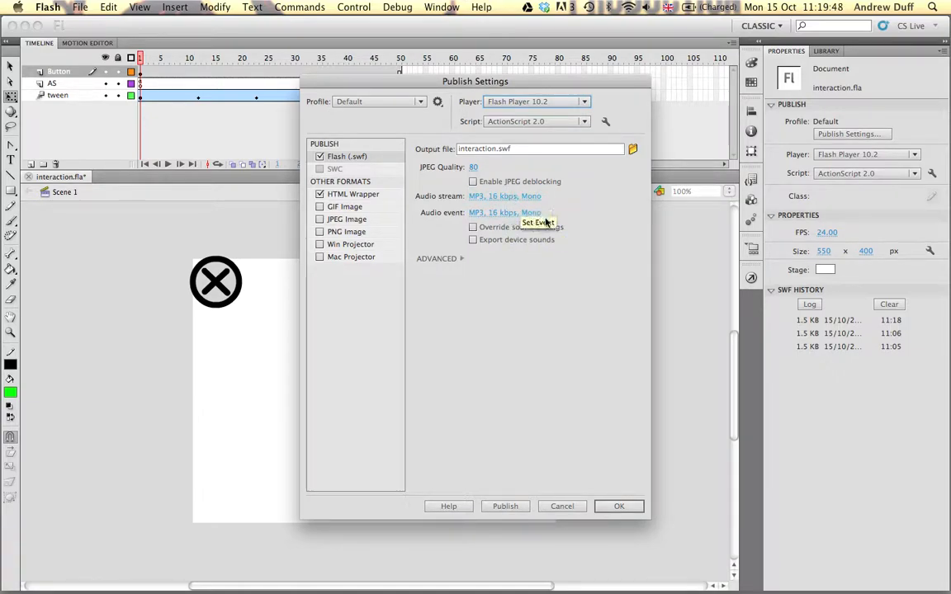
Examine the sound override option and the audio stream's compression, bit rate and quality choices for the SWF, without changing them.
click(472, 228)
click(472, 228)
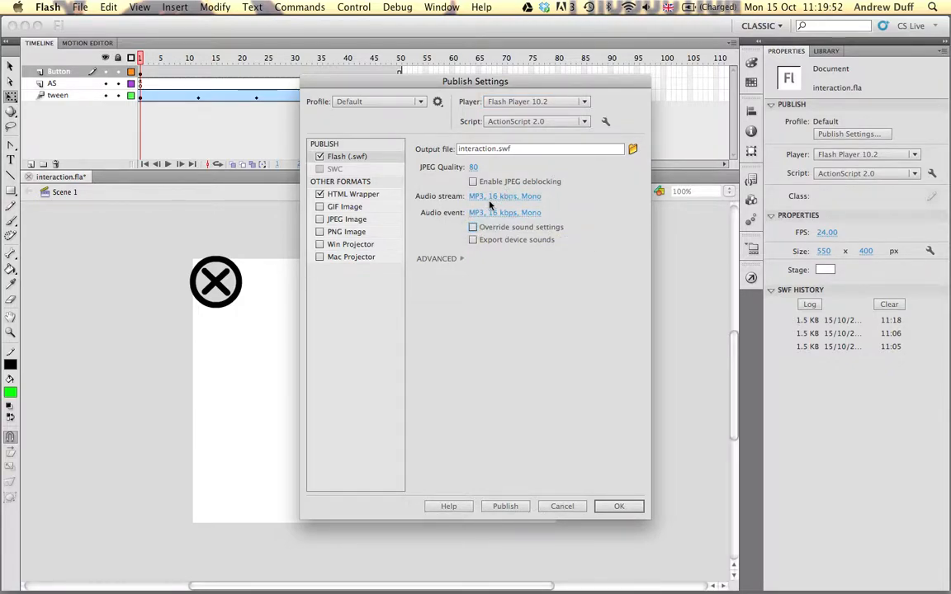
click(510, 198)
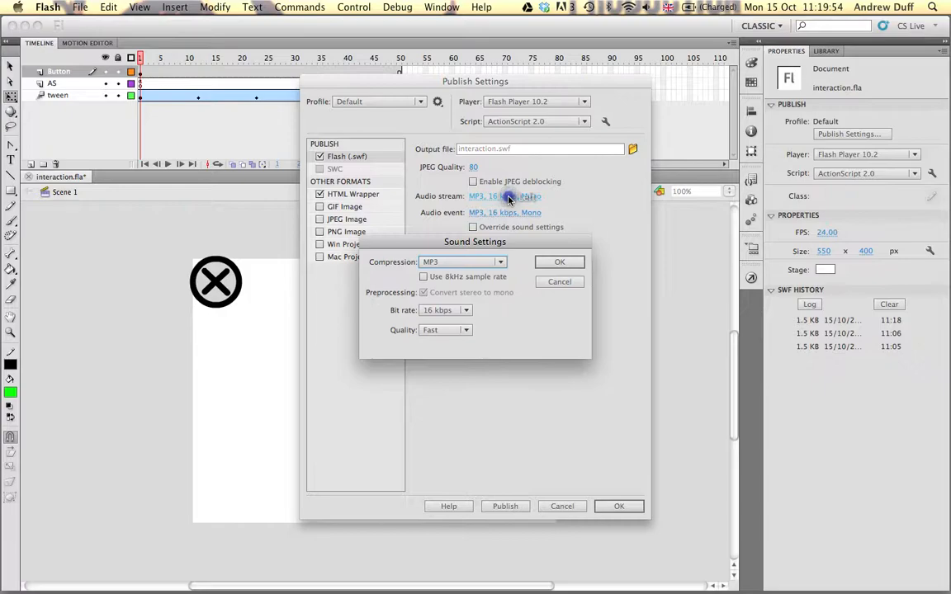
click(487, 264)
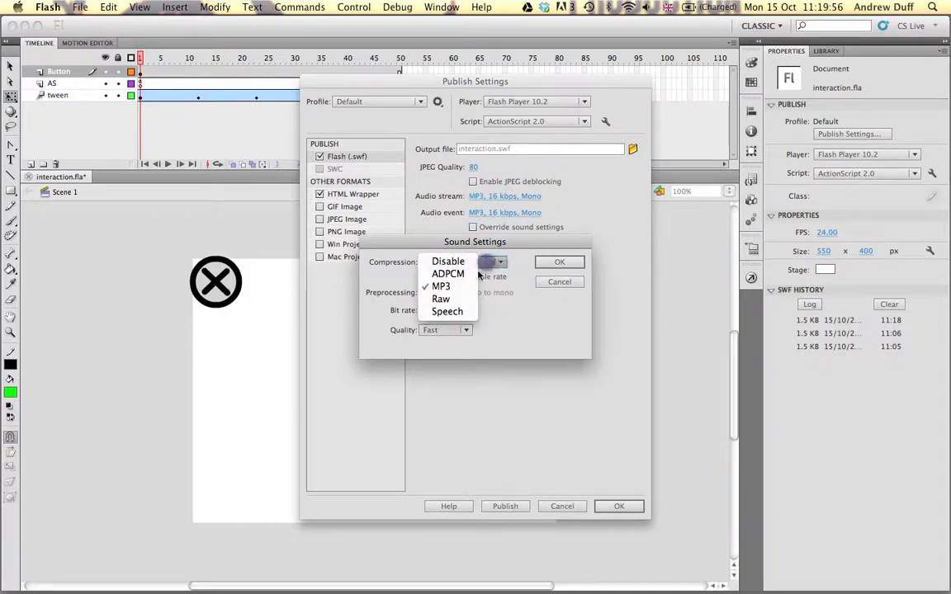
click(460, 285)
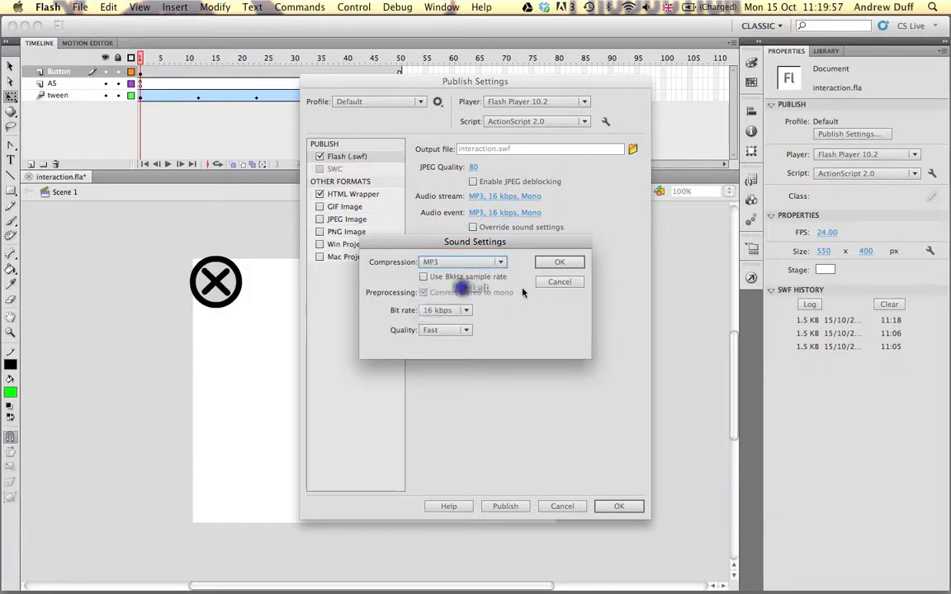
click(459, 312)
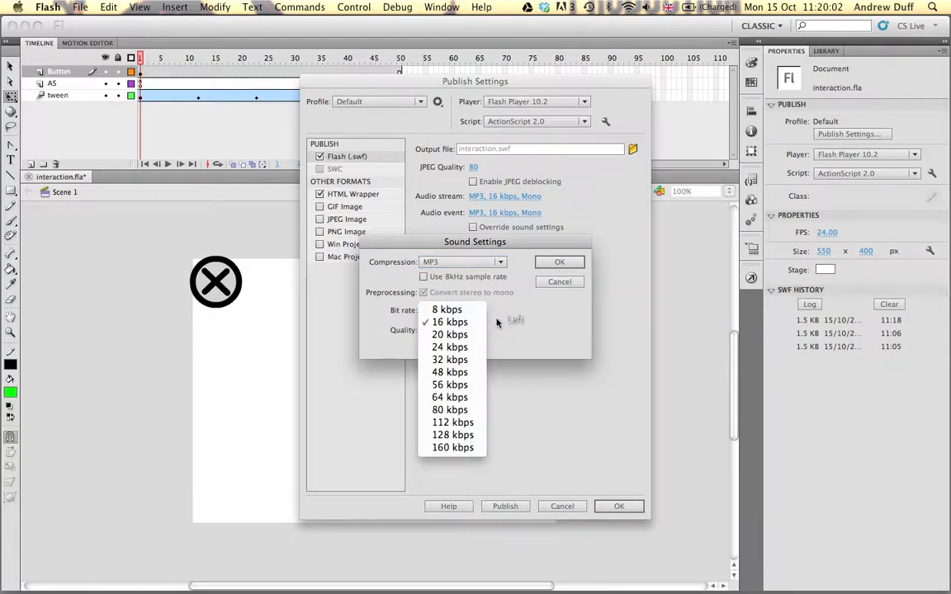
click(498, 323)
click(453, 330)
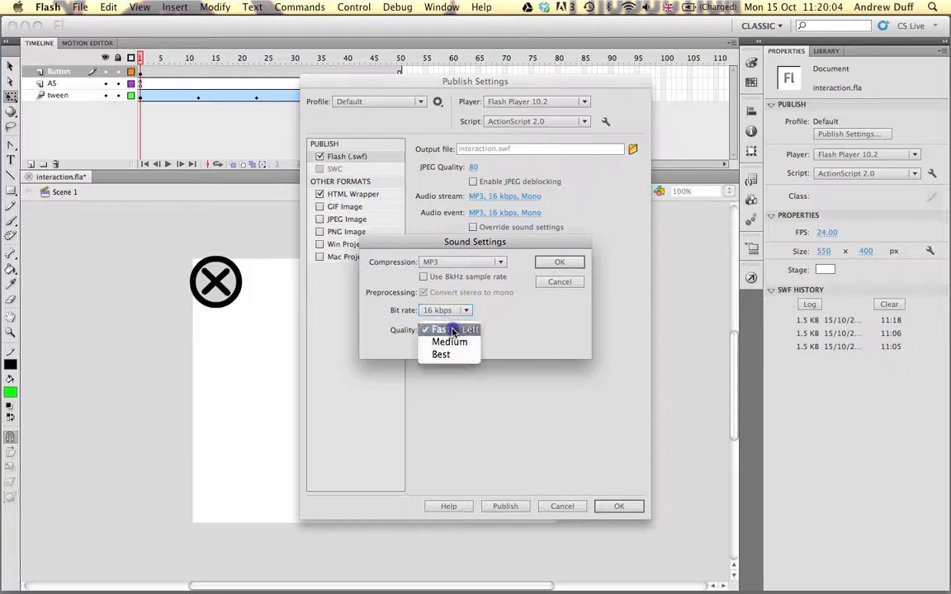
click(516, 326)
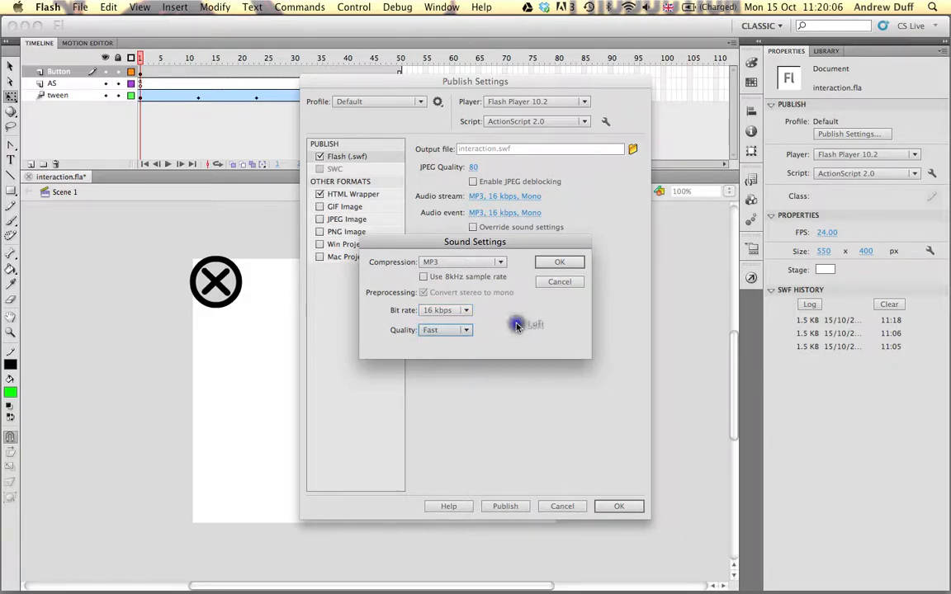
click(461, 310)
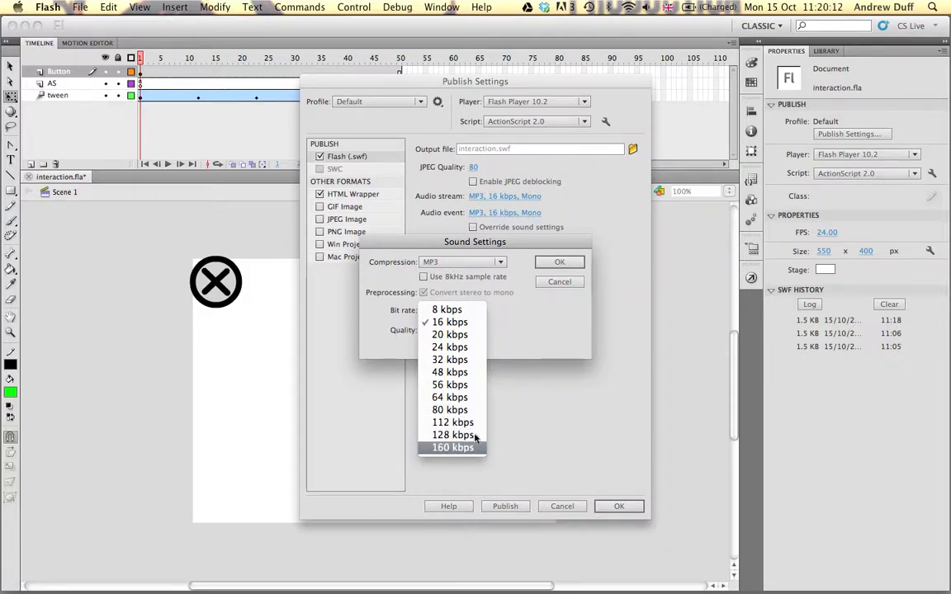
click(514, 330)
click(546, 282)
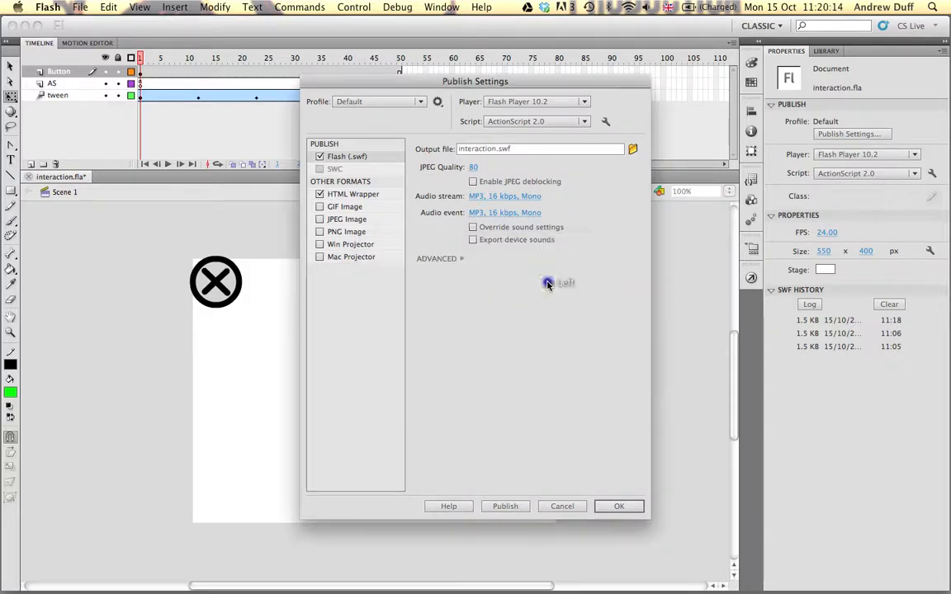
Examine the advanced publish options of the Flash (.swf) format.
click(461, 259)
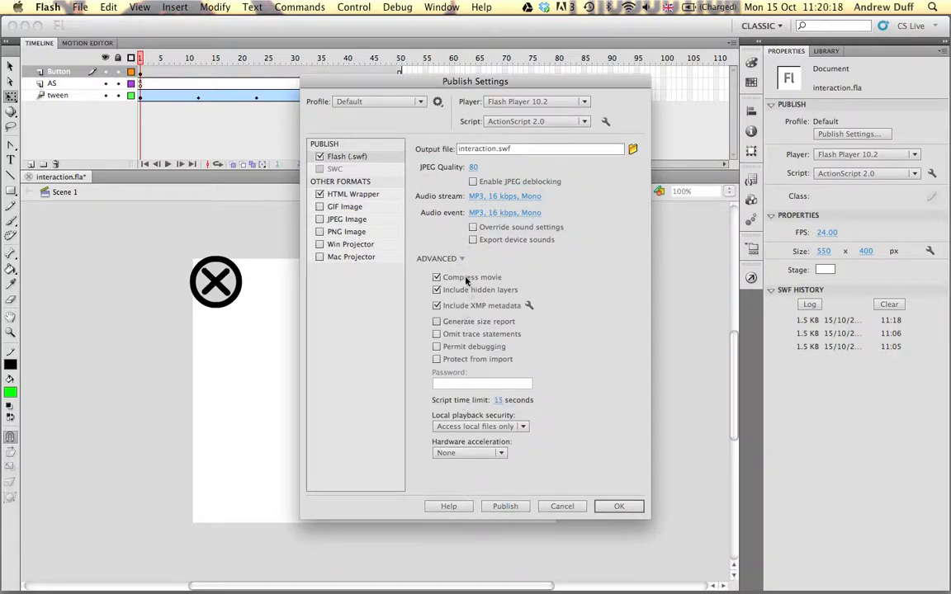
click(461, 259)
click(367, 157)
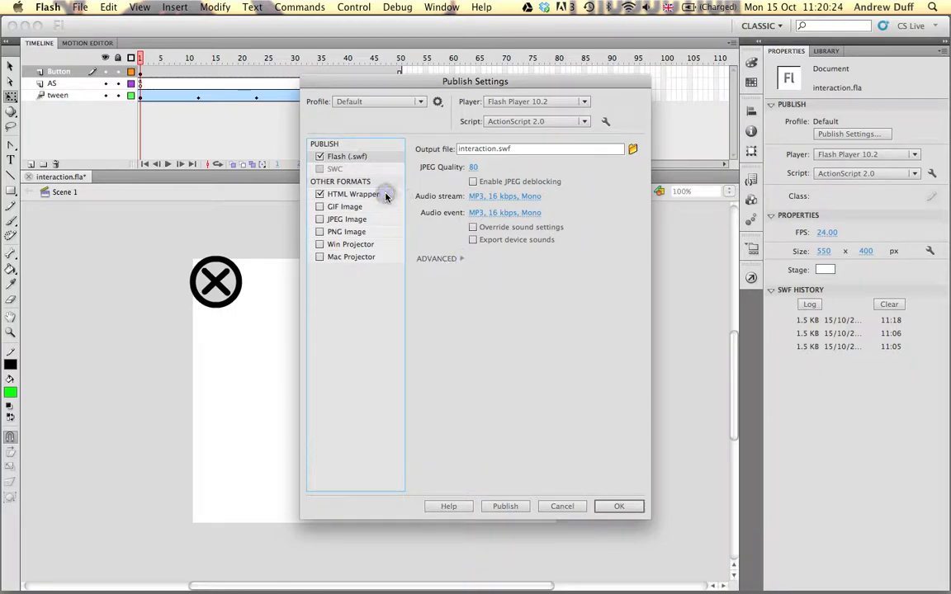
Examine the HTML Wrapper publish settings, keeping that format enabled.
click(356, 194)
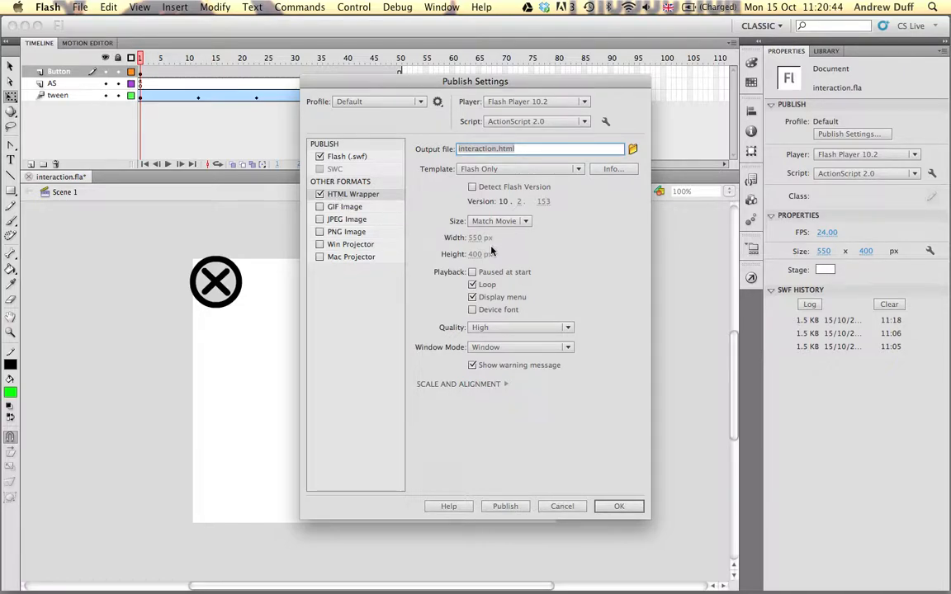
click(320, 195)
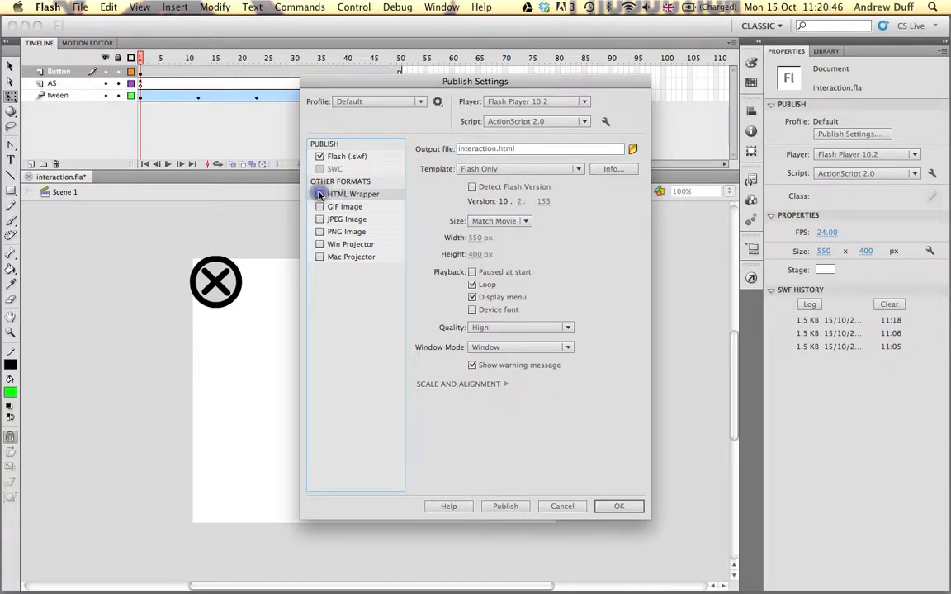
click(368, 197)
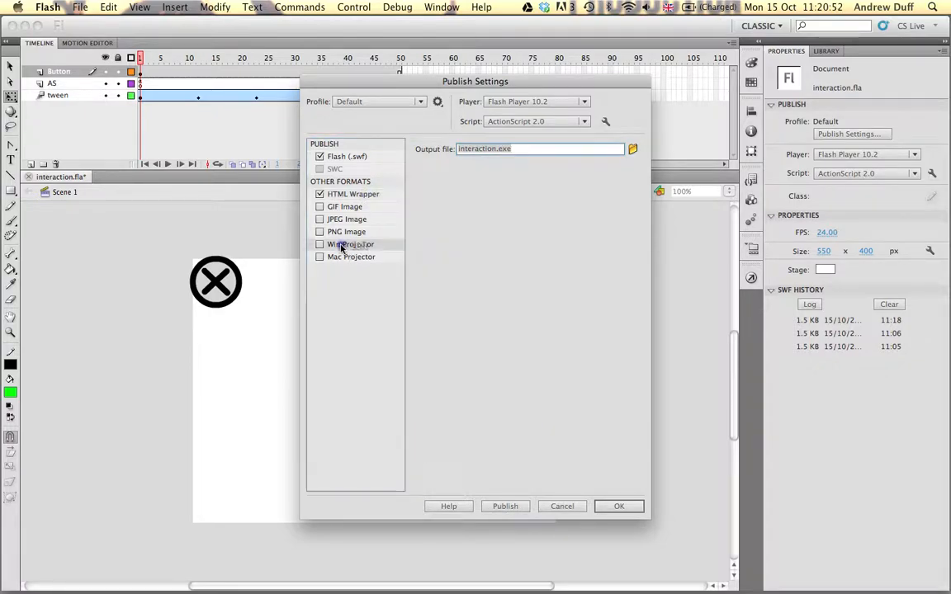
Enable Win Projector and Mac Projector as additional publish formats and check their output file names.
click(321, 244)
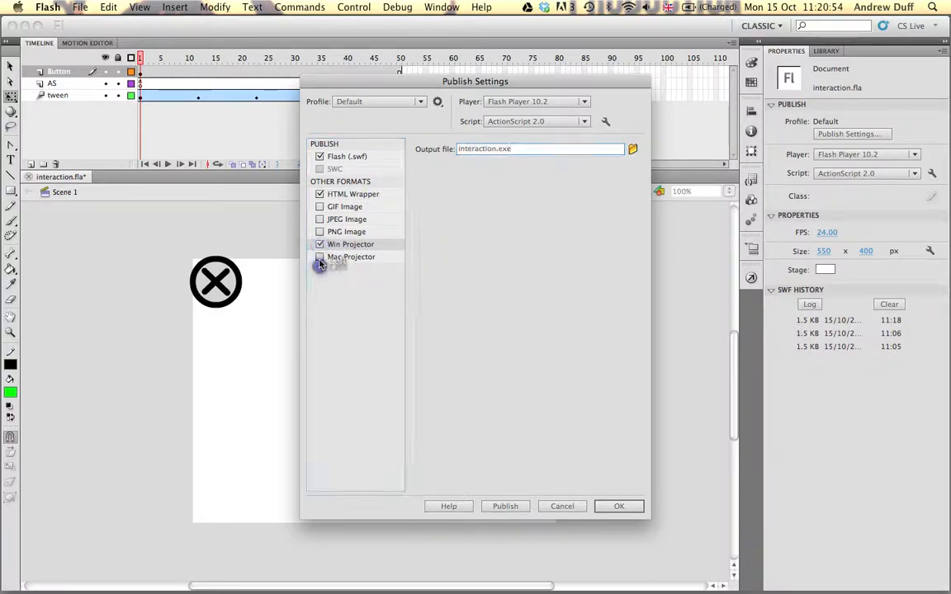
click(319, 257)
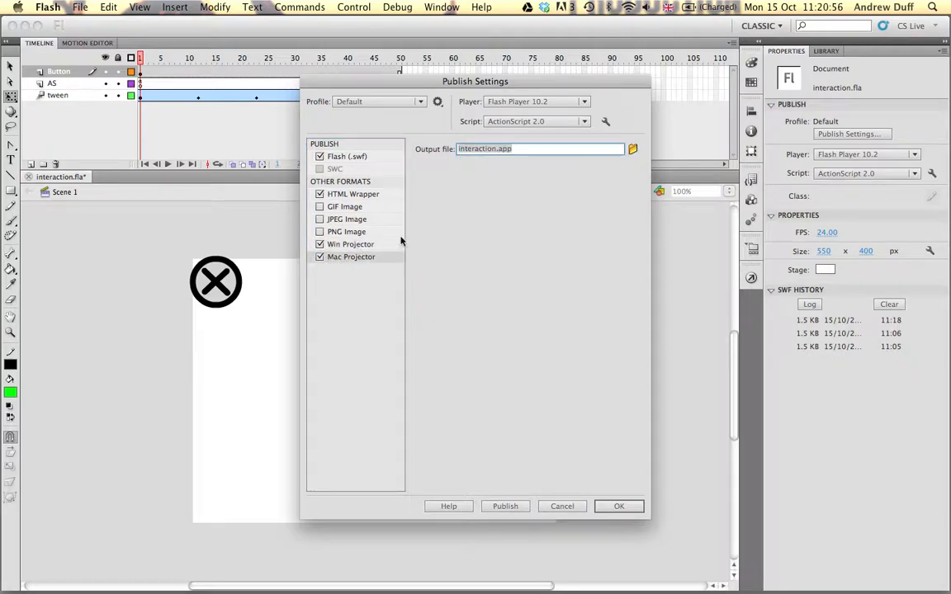
click(516, 148)
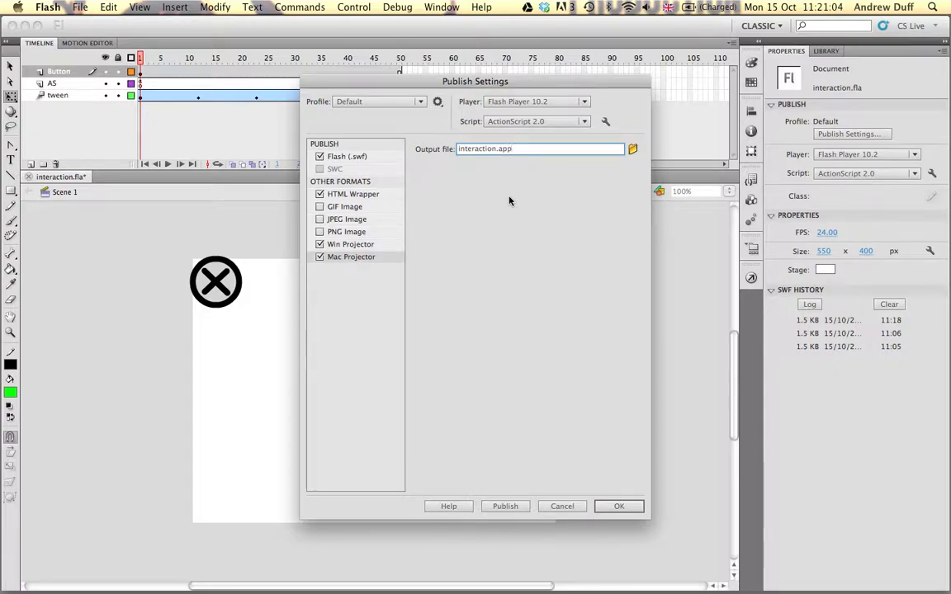
click(374, 246)
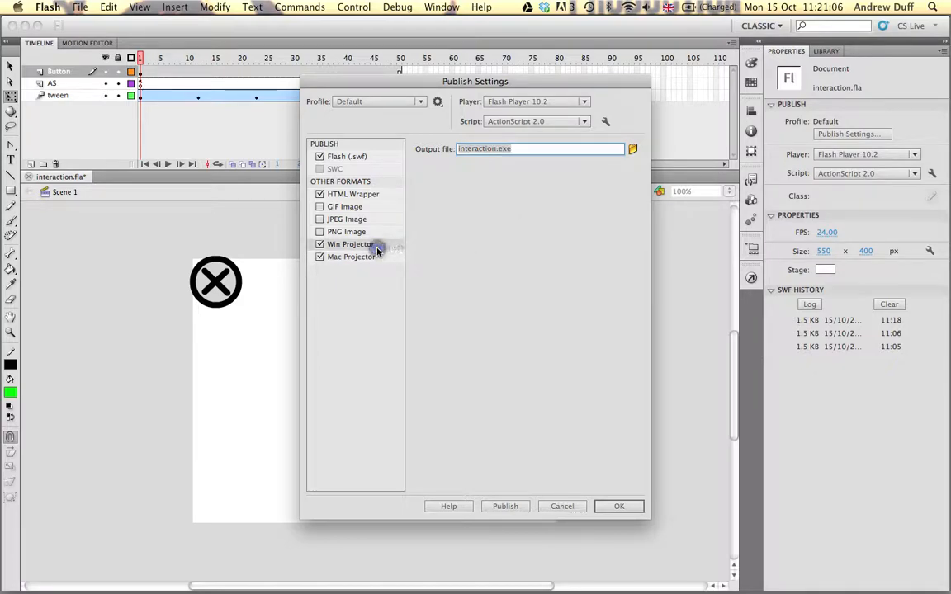
click(365, 259)
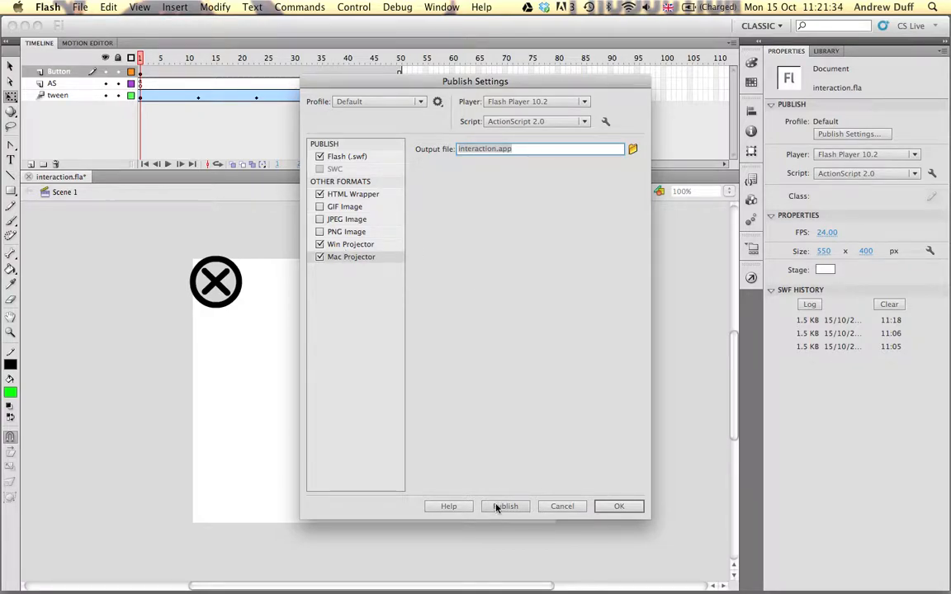
Publish the movie in the Flash (.swf), HTML Wrapper, Win Projector and Mac Projector formats.
click(351, 156)
click(356, 195)
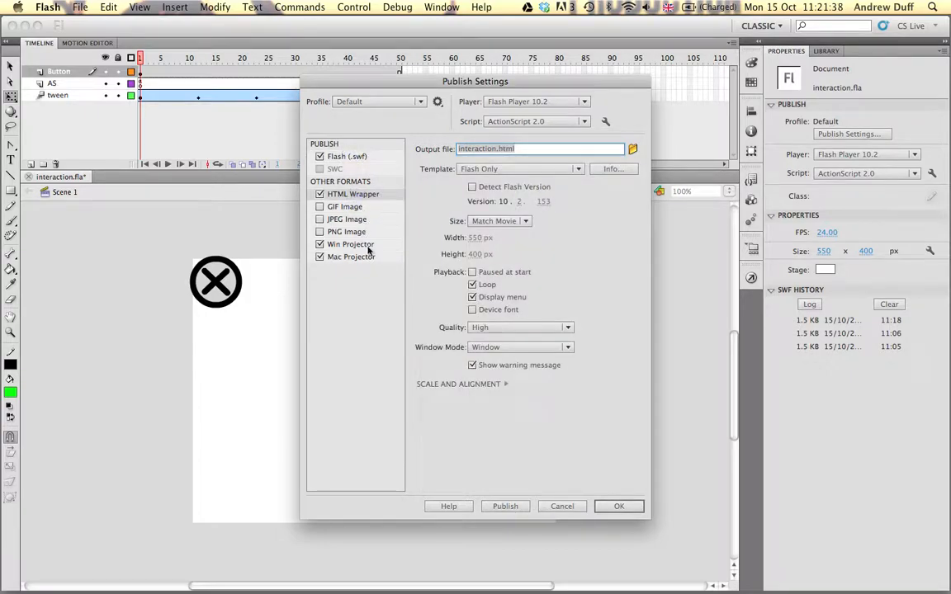
click(517, 507)
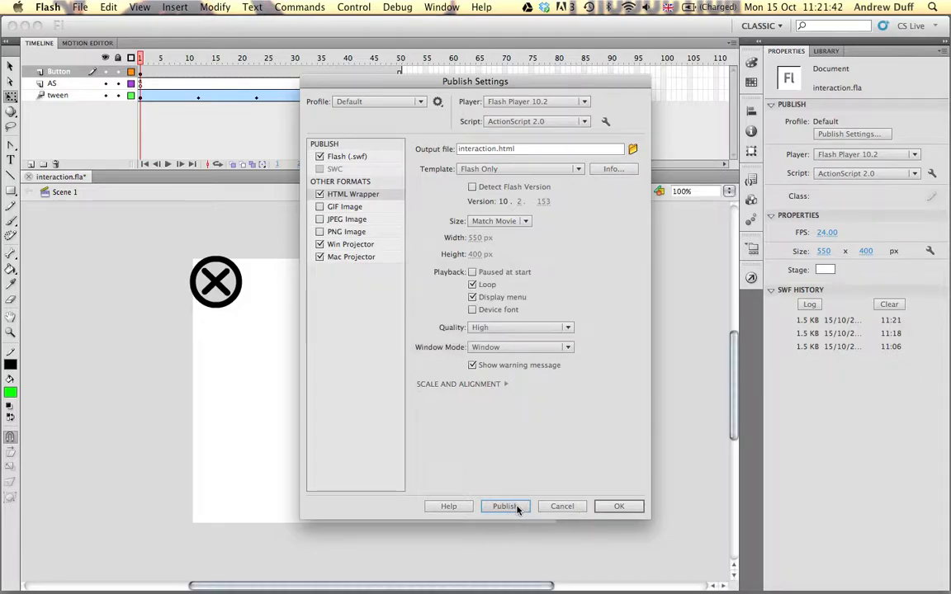
Switch to Finder, inspect the published interaction files in the Flash folder, and return to Flash.
key(super+Tab)
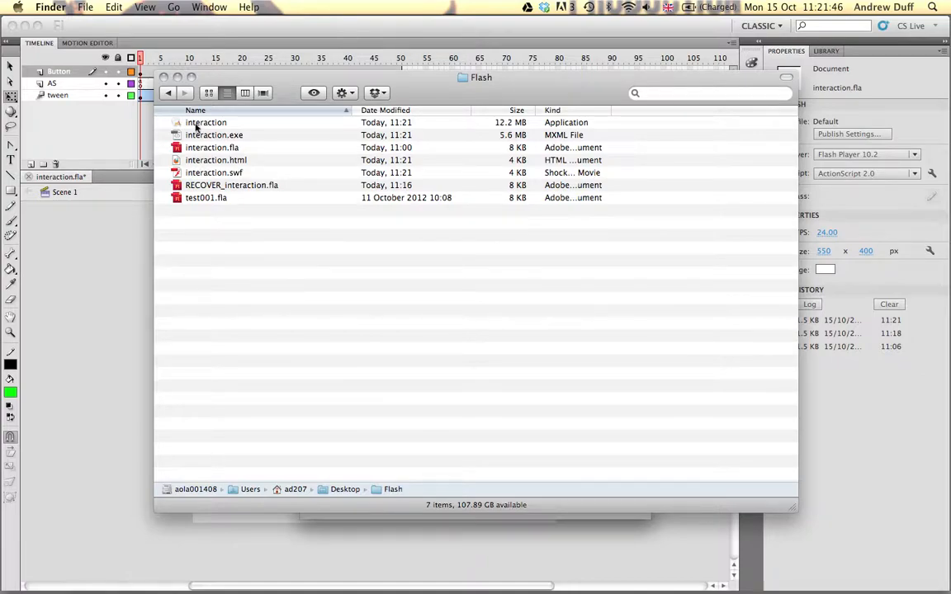
click(208, 124)
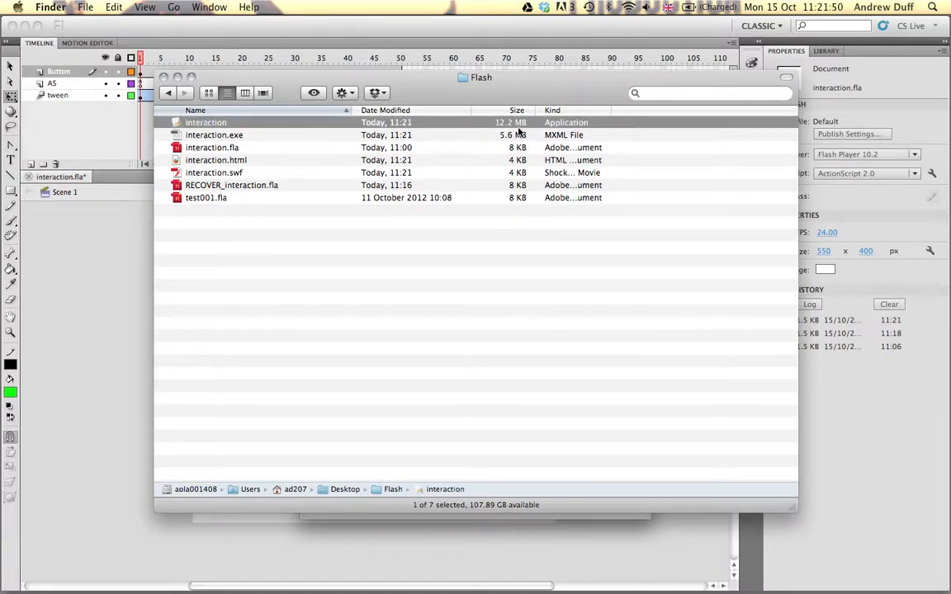
click(247, 138)
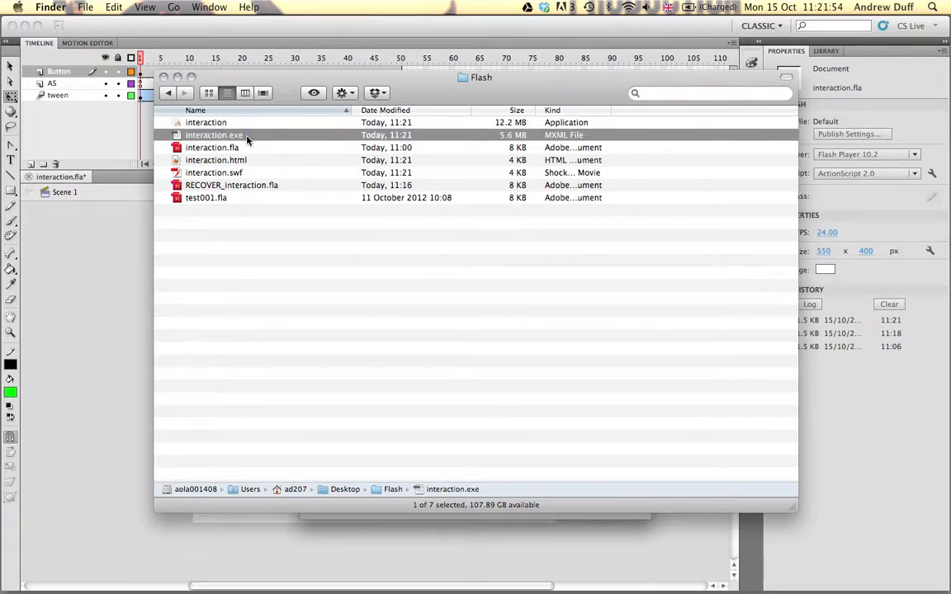
click(246, 149)
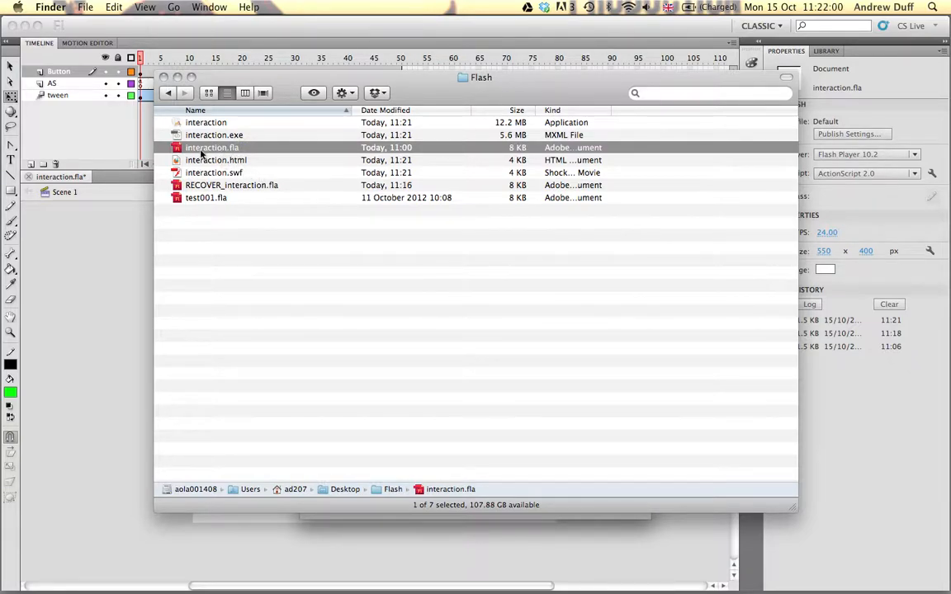
click(244, 161)
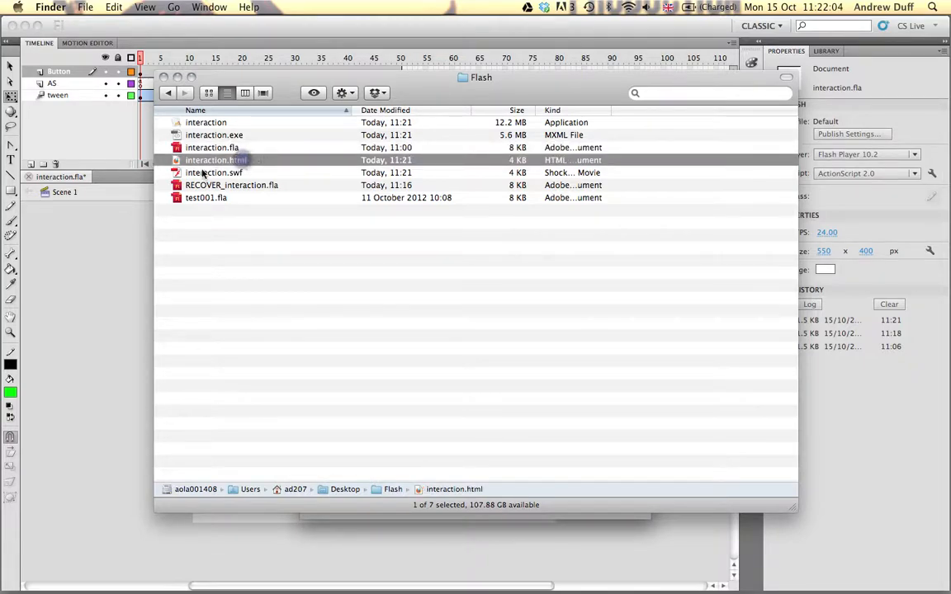
click(233, 174)
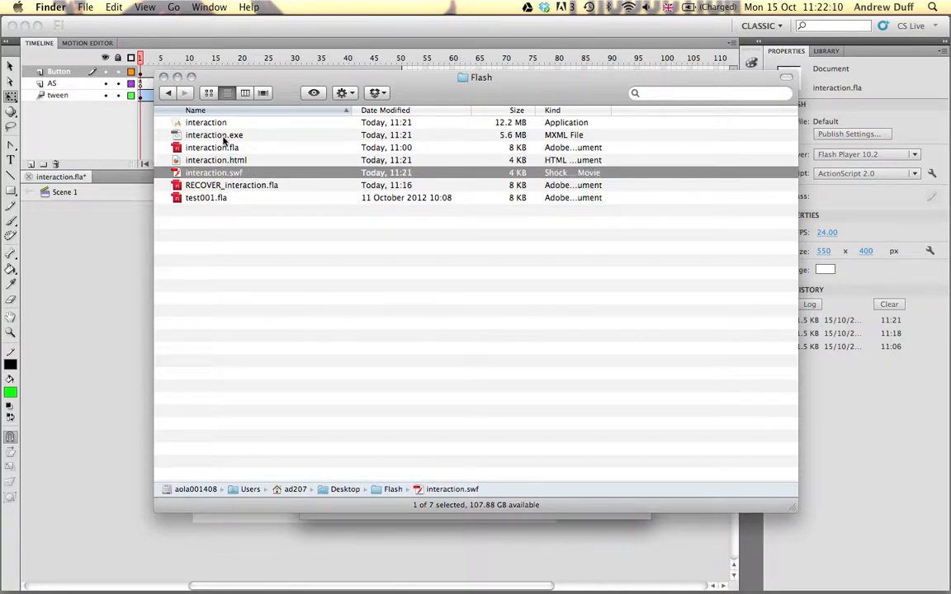
click(128, 347)
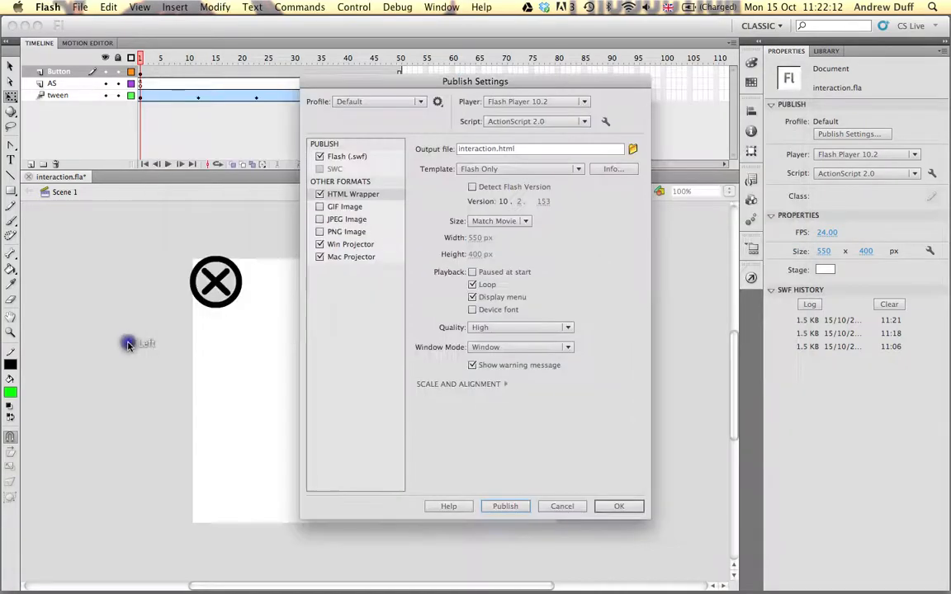
Accept the publish settings, then switch to Finder and test the green play button of interaction.html in Firefox.
click(621, 508)
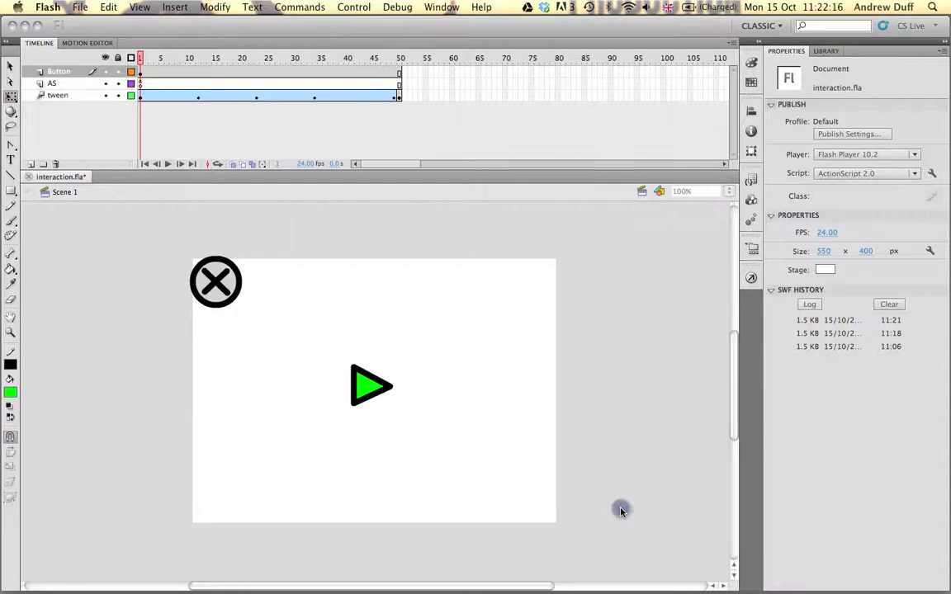
key(super+Tab)
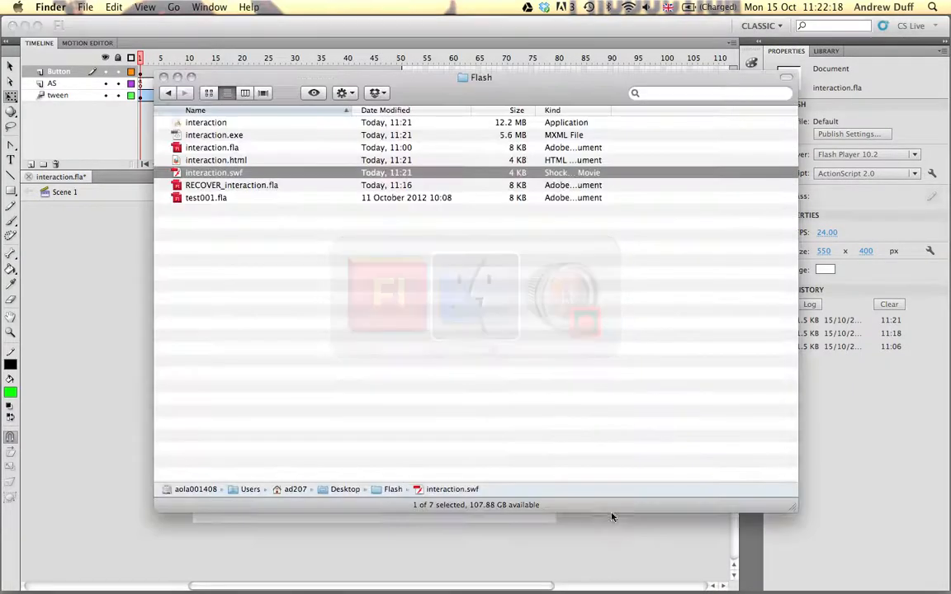
double_click(227, 160)
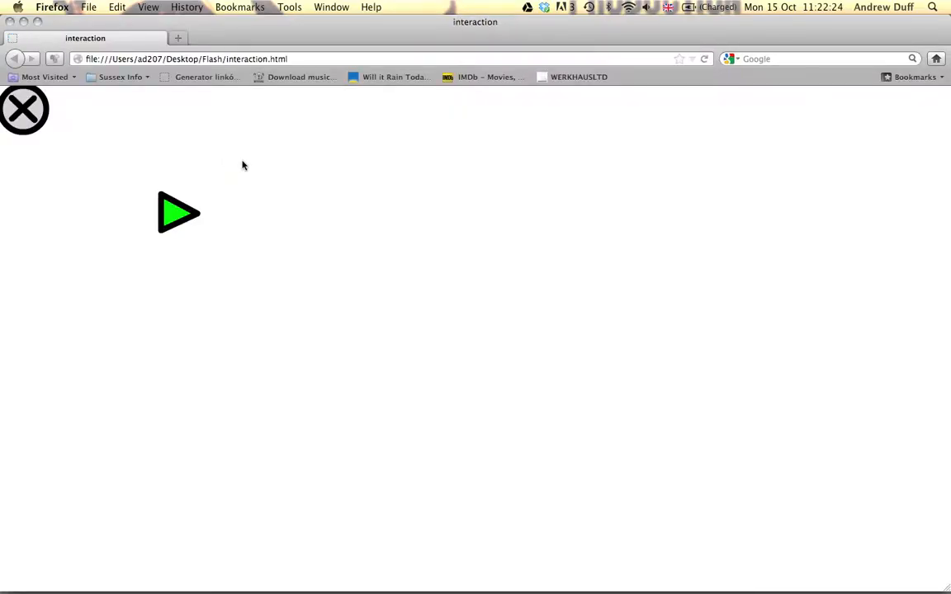
click(175, 219)
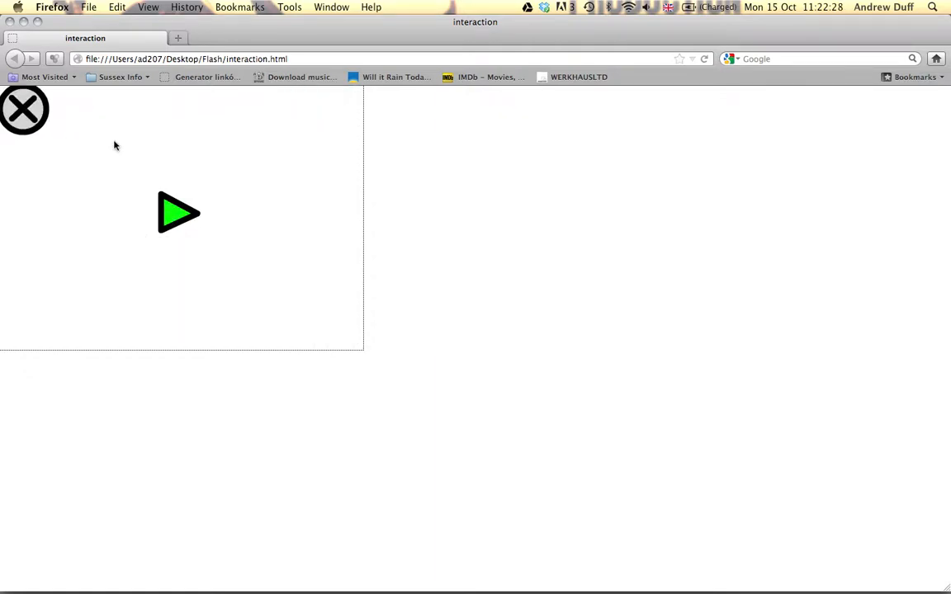
key(super+h)
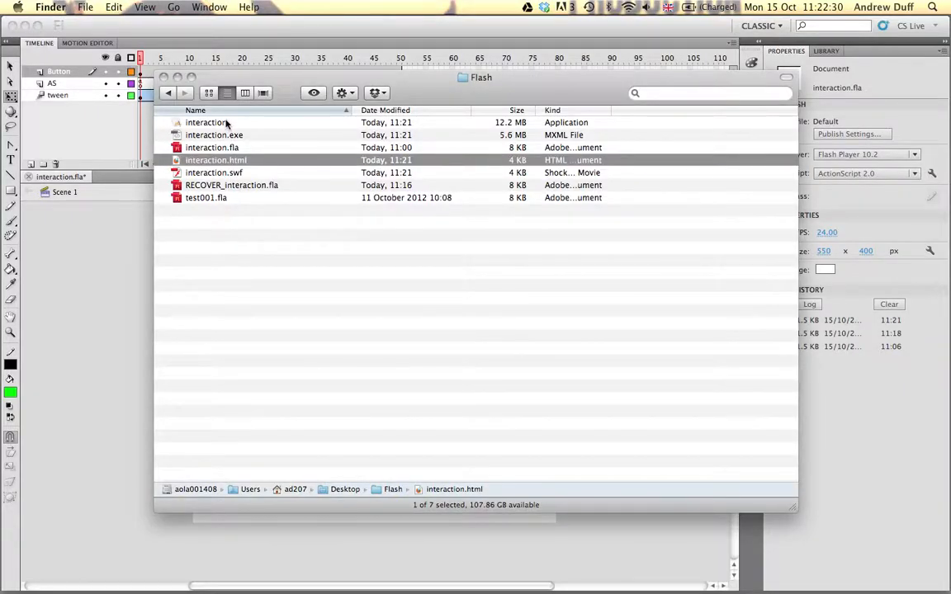
Run the interaction Mac projector application from the Flash folder, test its green play button, and quit it.
double_click(228, 123)
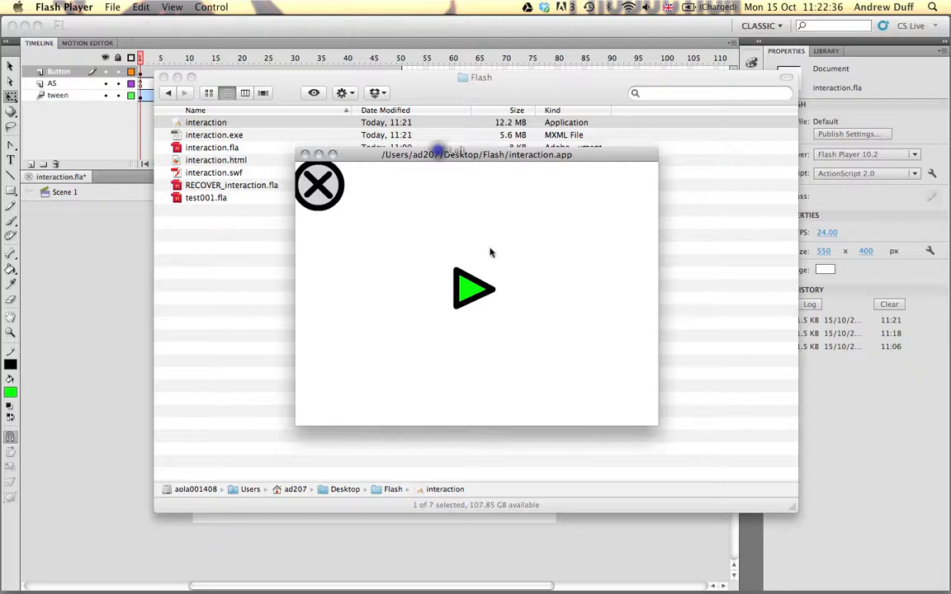
click(473, 290)
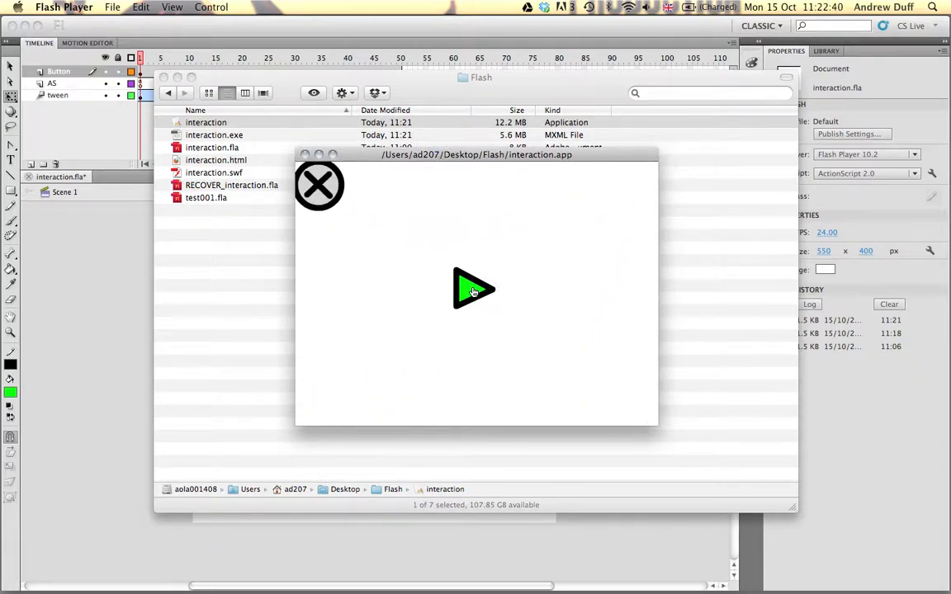
key(super+q)
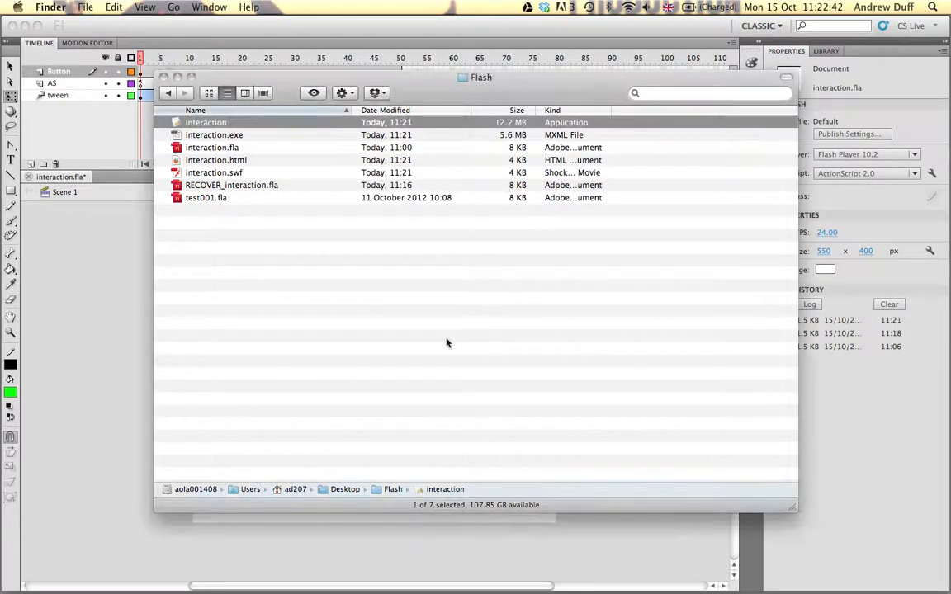
Return to Flash by opening interaction.fla from the Flash folder and save the document.
double_click(227, 148)
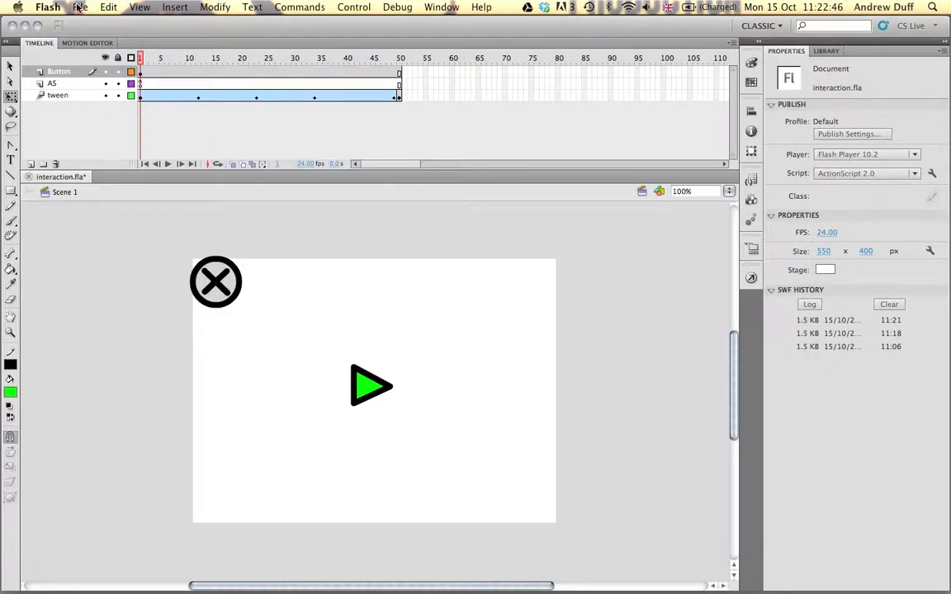
click(79, 6)
click(99, 104)
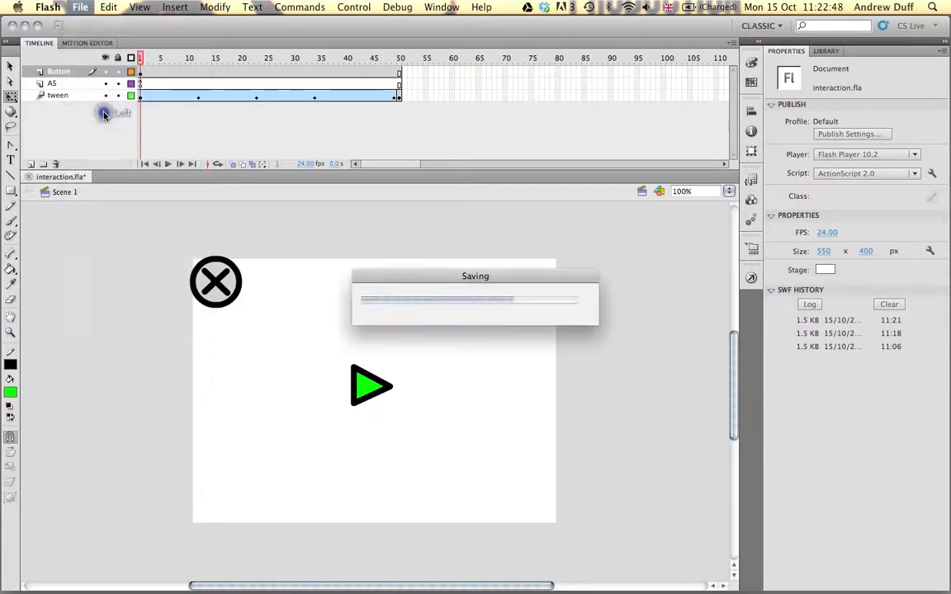
Reopen the publish settings to review the enabled output formats and accept them.
click(81, 6)
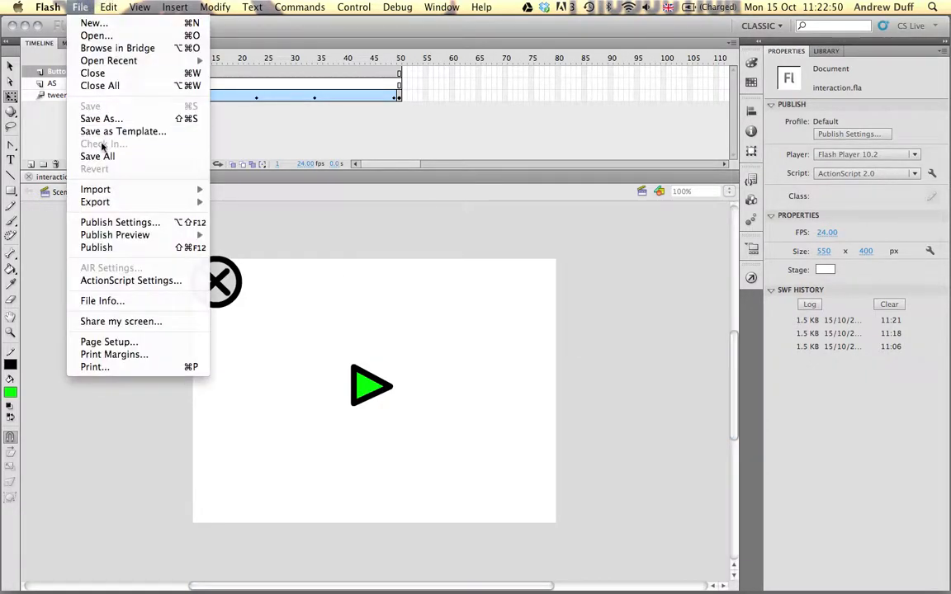
click(118, 226)
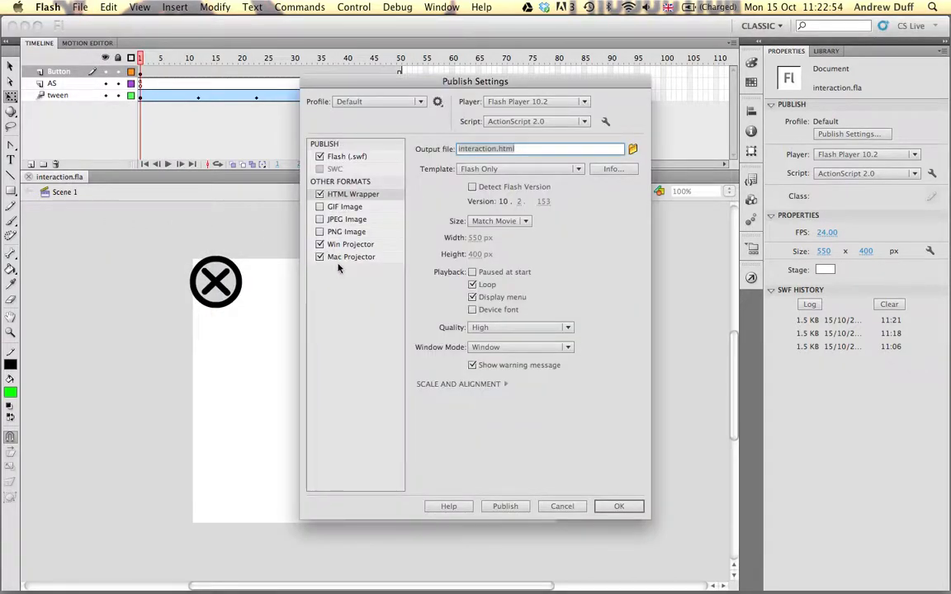
click(611, 509)
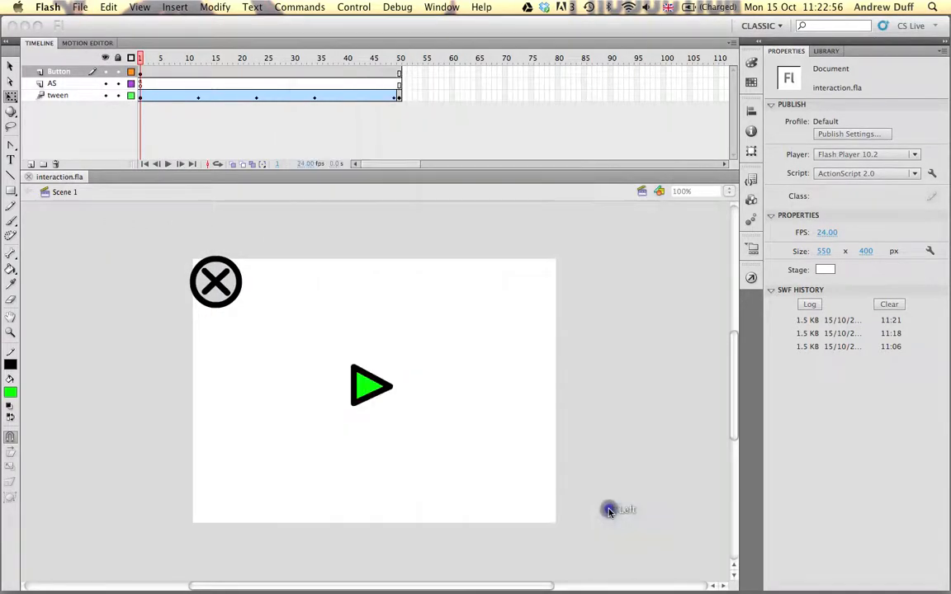